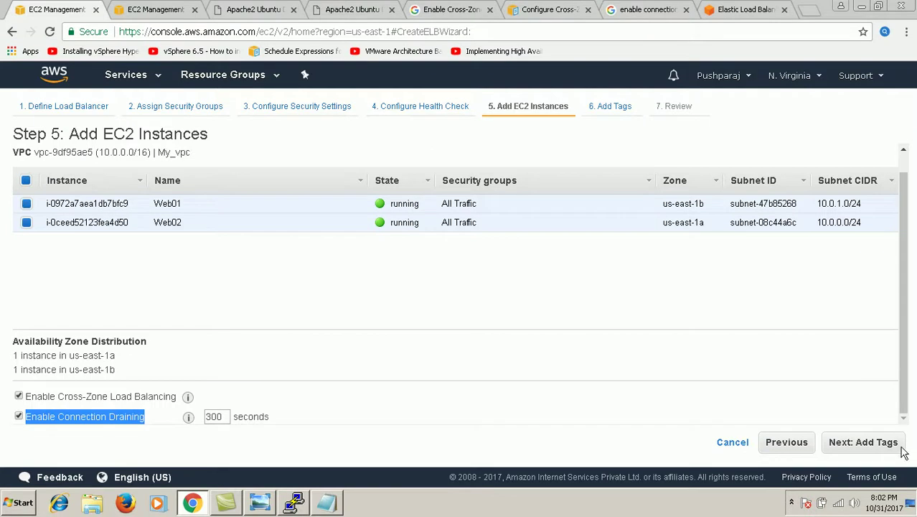
# - Add a tag with key Name and value CLB to the load balancer and proceed to the review
pyautogui.click(863, 442)
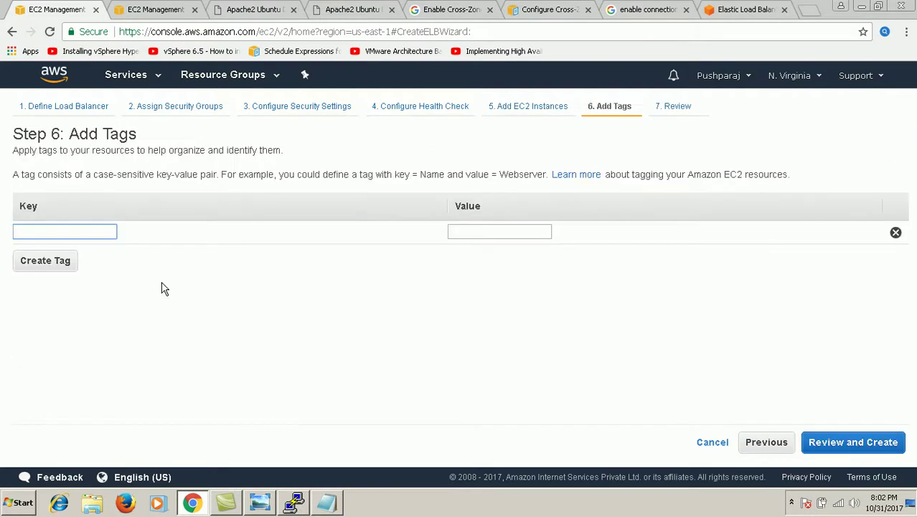
pyautogui.write('Name')
pyautogui.click(511, 233)
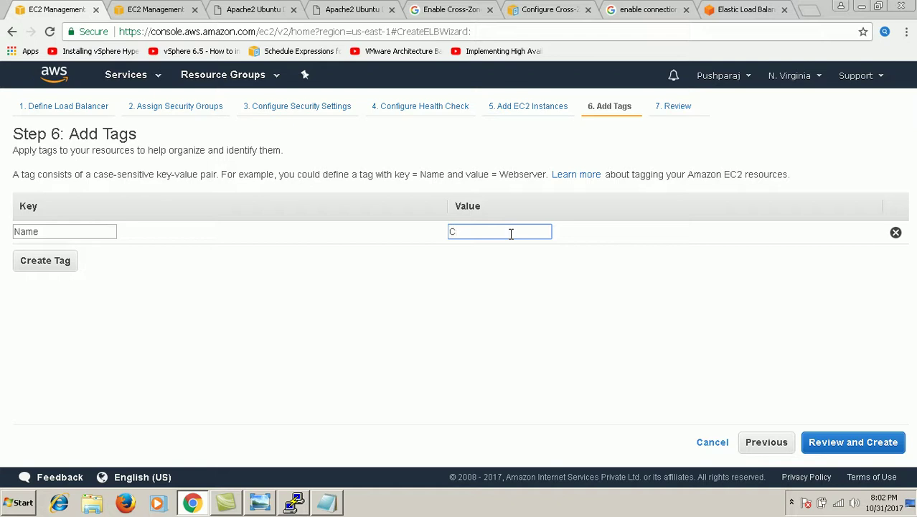
pyautogui.write('B')
pyautogui.write('L')
pyautogui.click(840, 439)
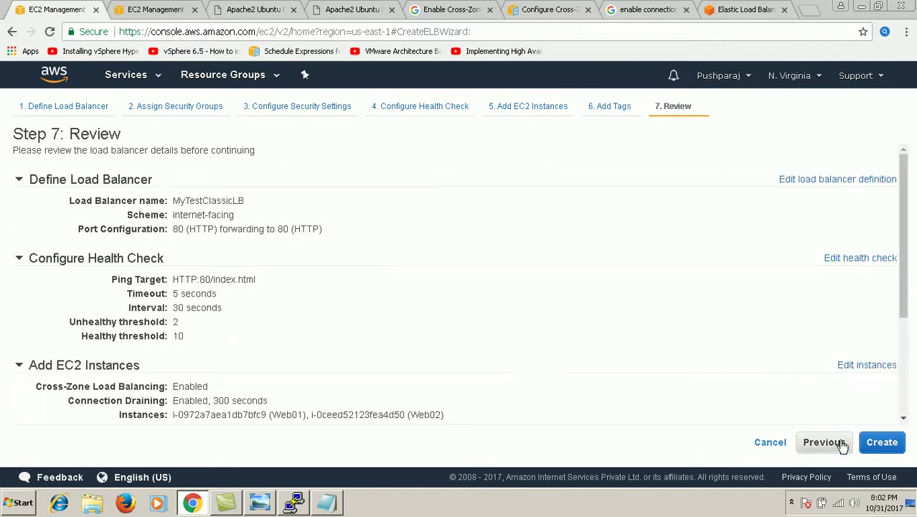
# - Review the MyTestClassicLB settings through to the tags and create the load balancer
pyautogui.scroll(-3, 420, 307)
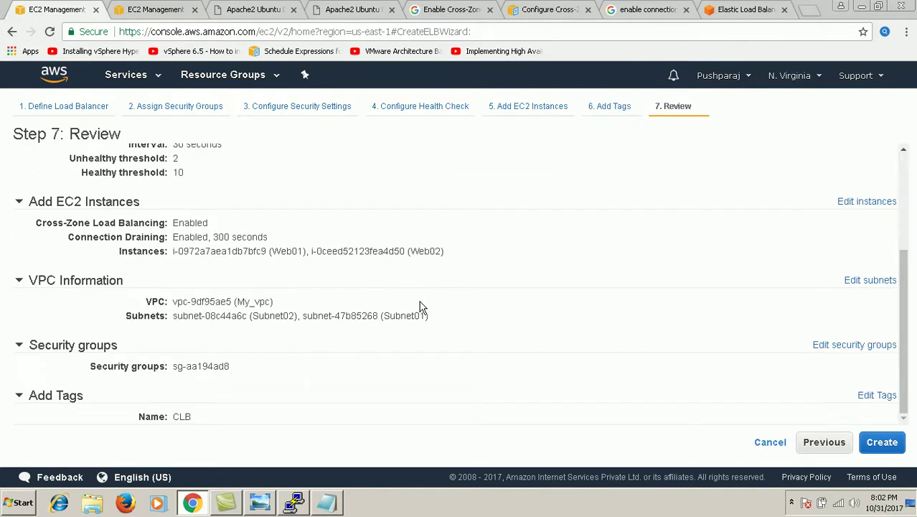
pyautogui.scroll(3, 420, 307)
pyautogui.scroll(-3, 420, 307)
pyautogui.scroll(3, 420, 307)
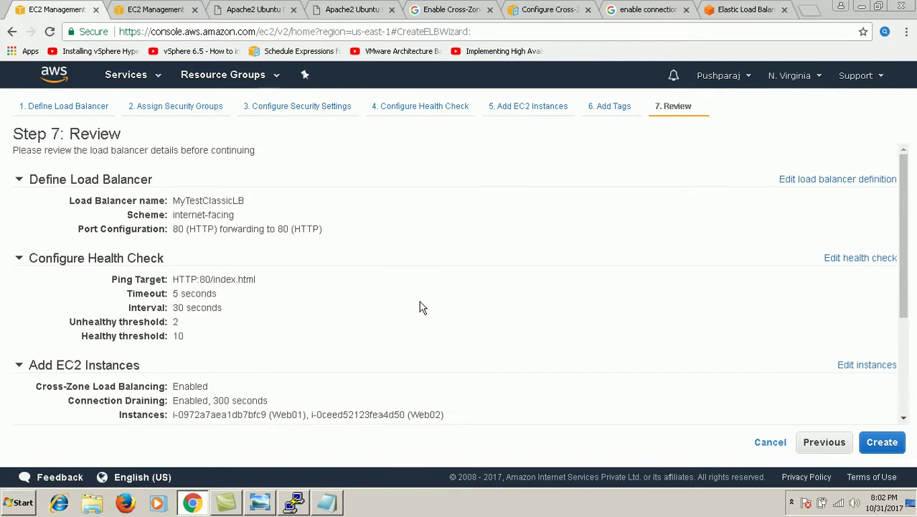
pyautogui.scroll(-3, 422, 307)
pyautogui.scroll(3, 422, 307)
pyautogui.scroll(-3, 421, 307)
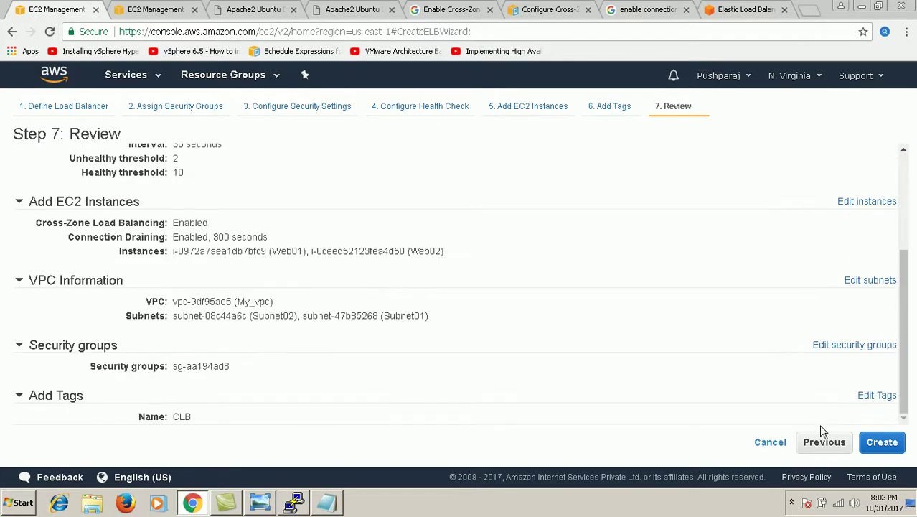
pyautogui.click(881, 442)
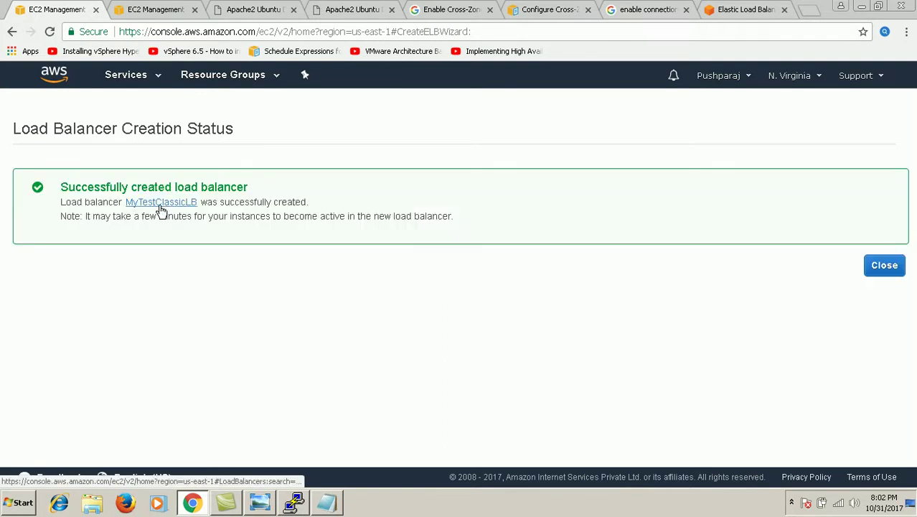
# - Open the new MyTestClassicLB load balancer and inspect its listeners, health check and registered instances
pyautogui.click(161, 204)
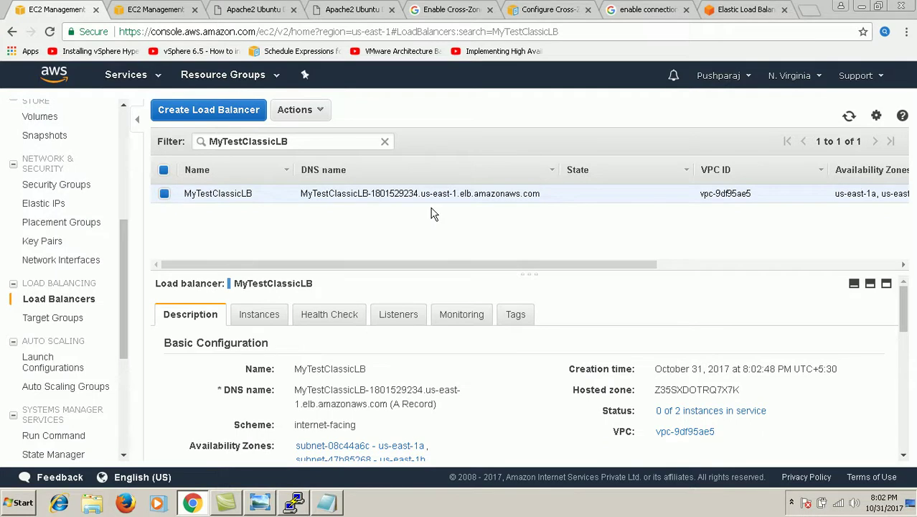
pyautogui.click(388, 320)
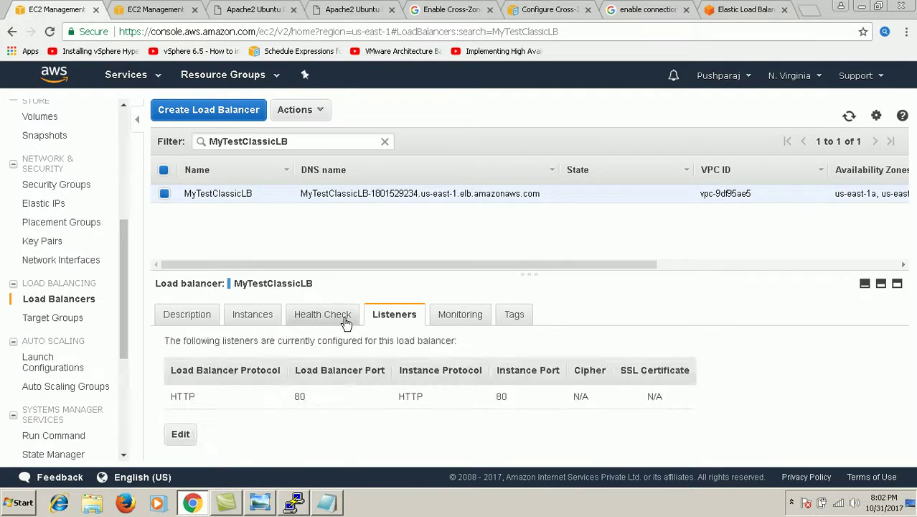
pyautogui.click(343, 321)
pyautogui.click(255, 317)
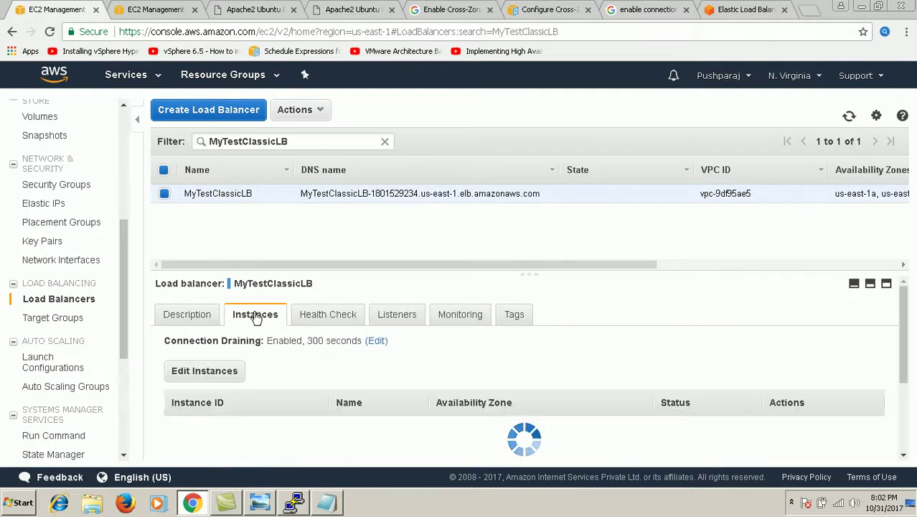
pyautogui.scroll(-3, 491, 394)
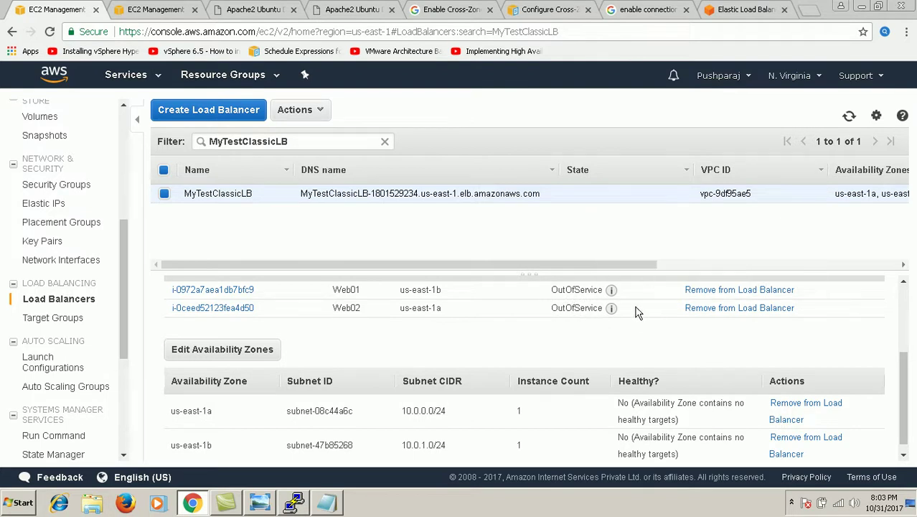
# - Refresh the load balancer details repeatedly to monitor the service status of Web01 and Web02
pyautogui.click(849, 120)
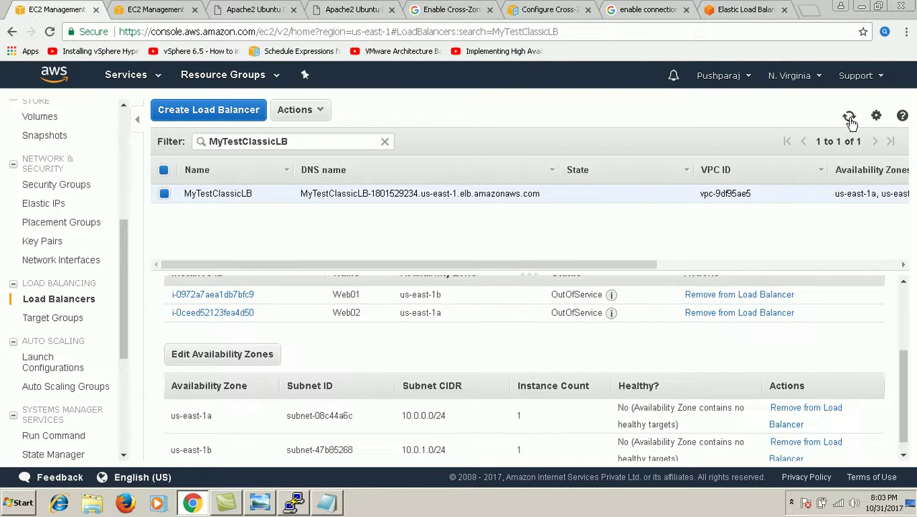
pyautogui.click(850, 119)
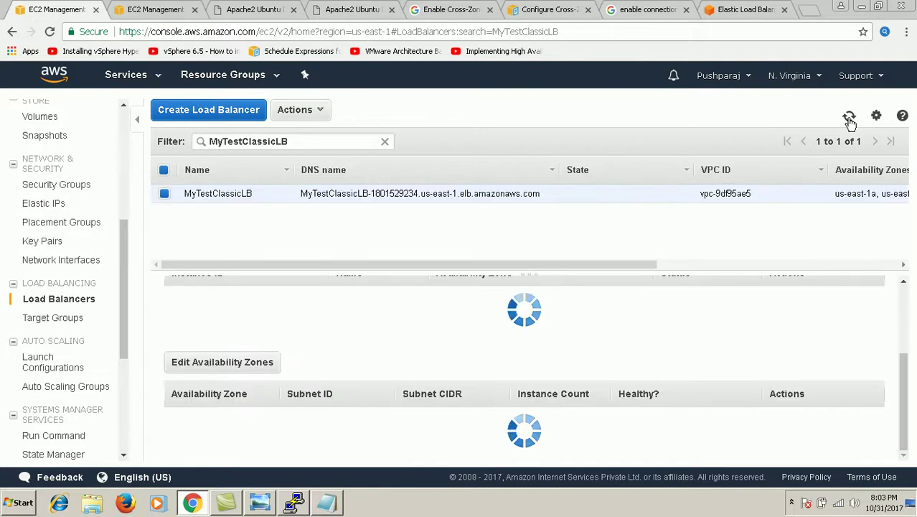
pyautogui.click(849, 119)
pyautogui.click(850, 119)
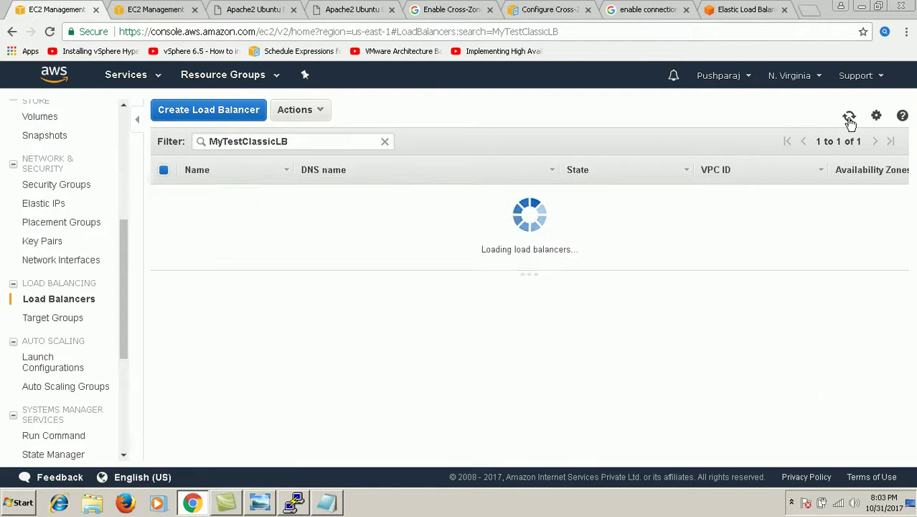
pyautogui.click(849, 119)
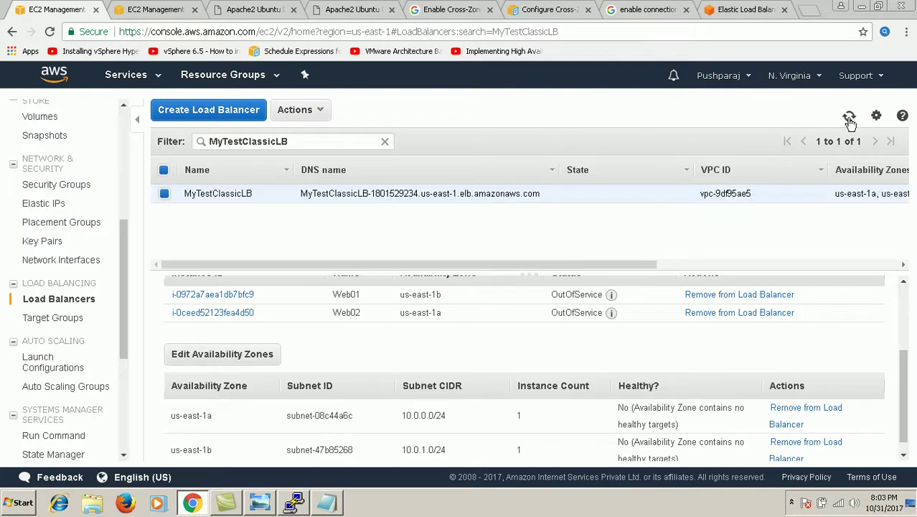
pyautogui.click(849, 119)
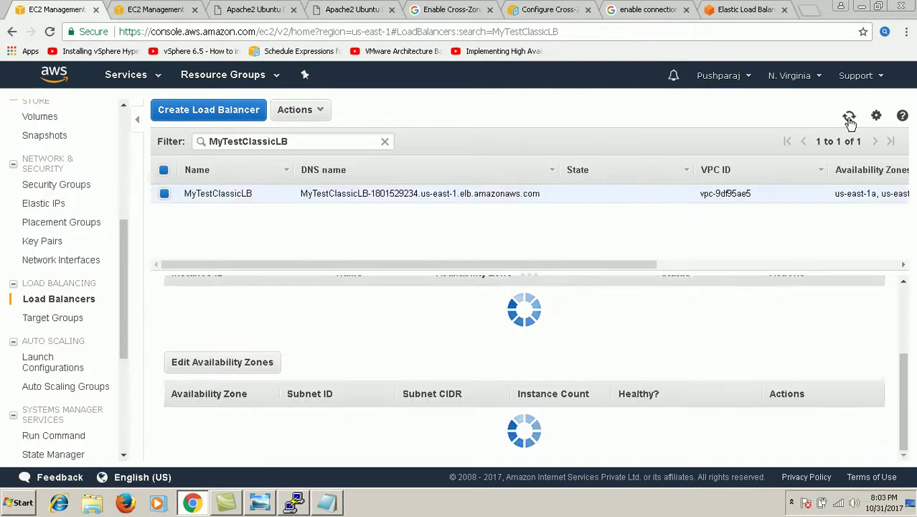
pyautogui.click(849, 120)
pyautogui.click(849, 119)
pyautogui.scroll(1, 594, 361)
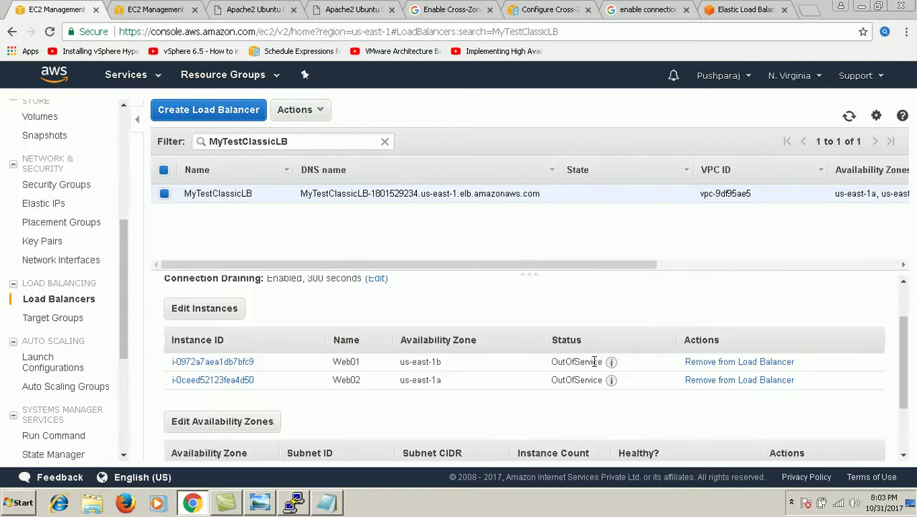
pyautogui.click(849, 119)
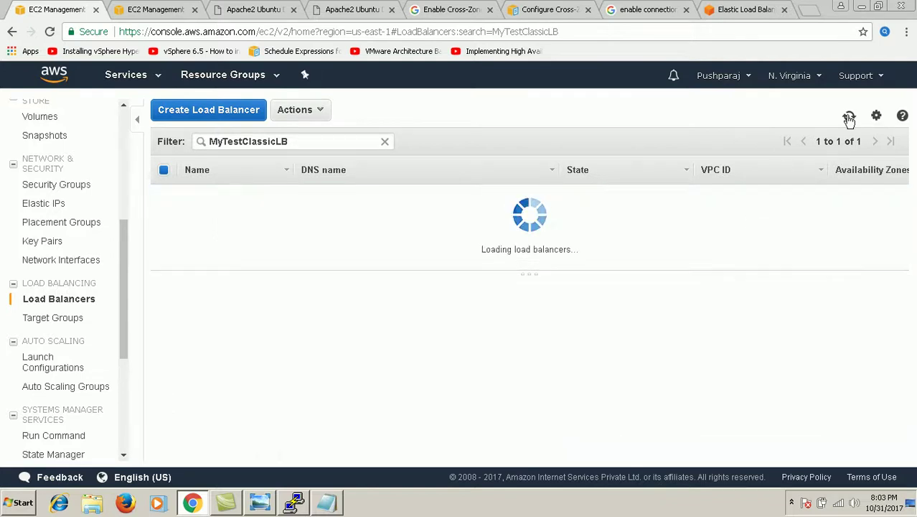
pyautogui.click(849, 119)
pyautogui.click(849, 119)
pyautogui.click(849, 119)
pyautogui.click(849, 119)
pyautogui.click(850, 120)
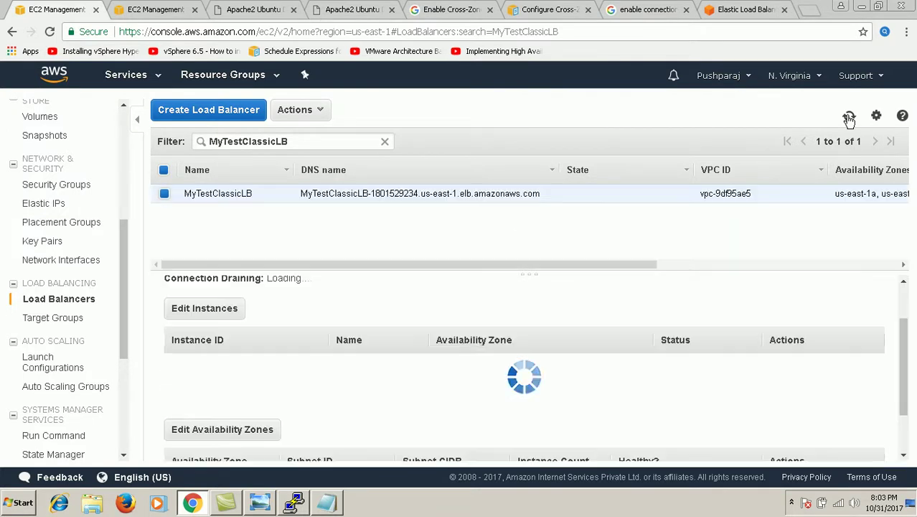
pyautogui.click(849, 119)
pyautogui.click(850, 120)
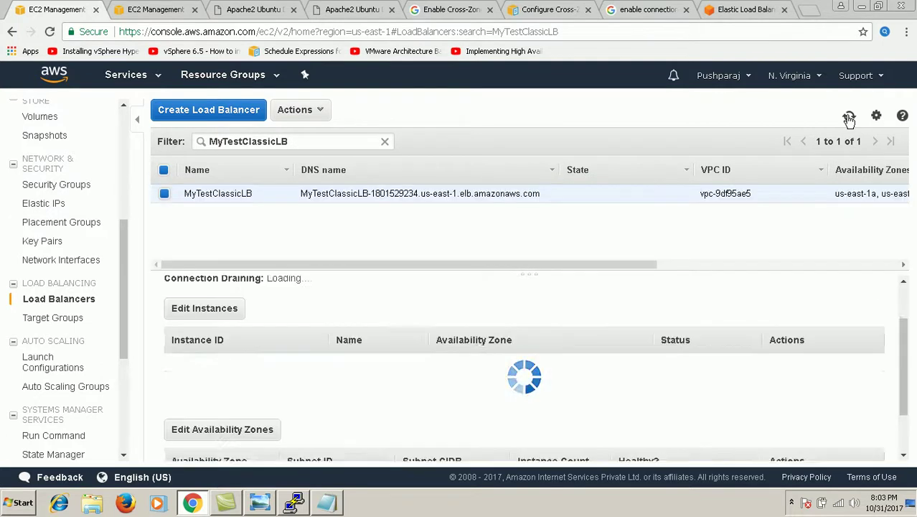
pyautogui.click(849, 119)
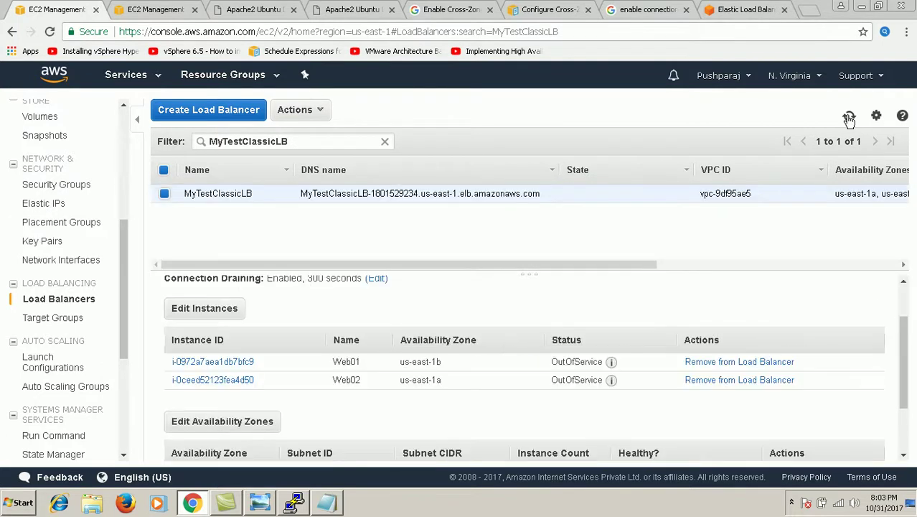
pyautogui.click(849, 119)
pyautogui.click(850, 119)
pyautogui.click(849, 119)
pyautogui.click(849, 119)
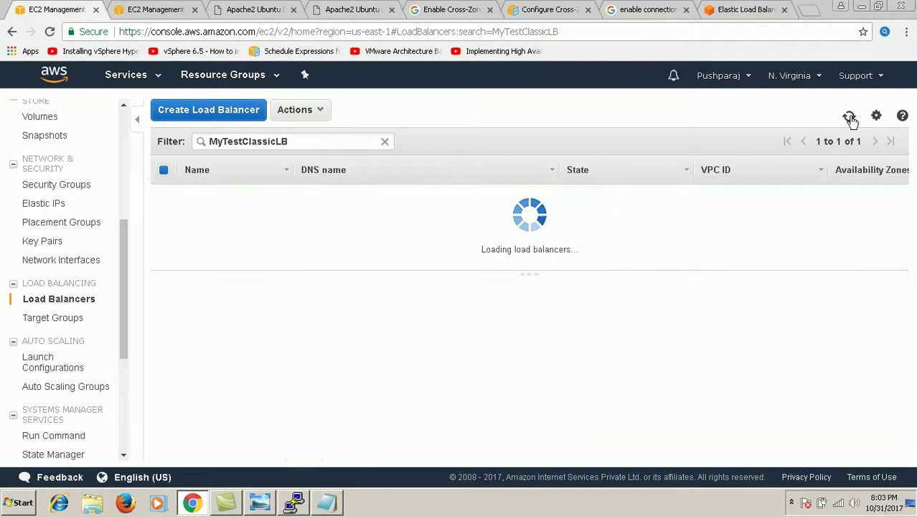
pyautogui.click(792, 500)
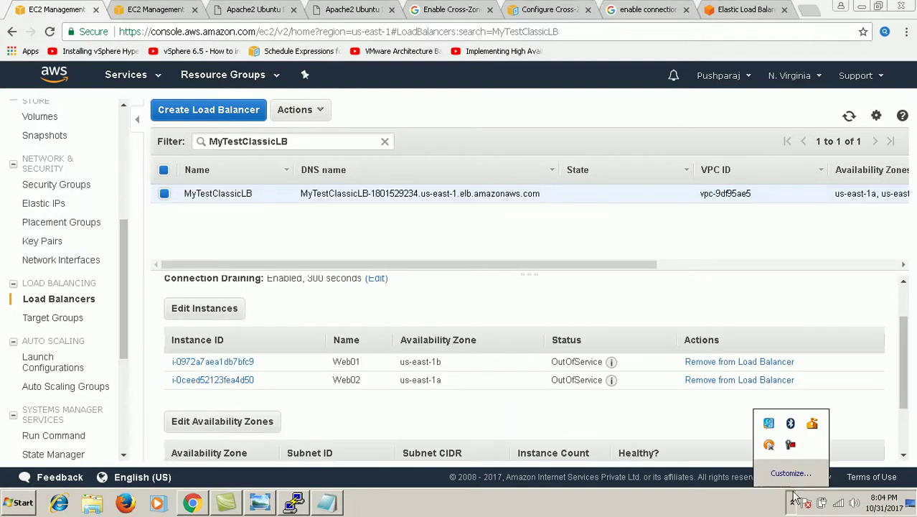
pyautogui.click(795, 448)
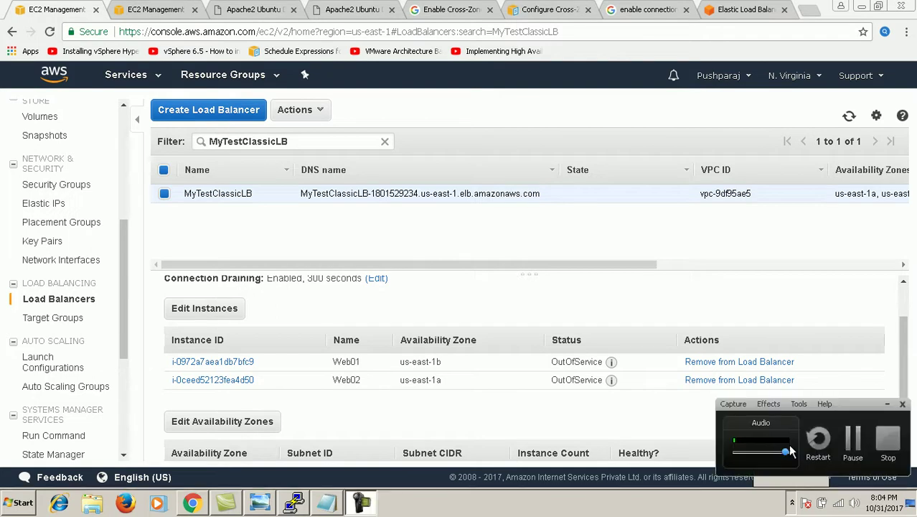
pyautogui.click(853, 436)
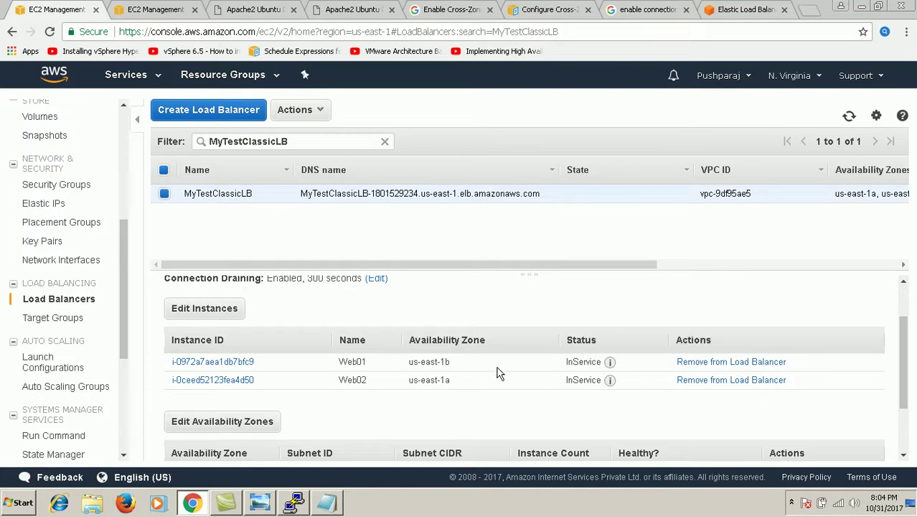
# - Examine the service status of both instances and the health of their availability zones
pyautogui.scroll(2, 499, 373)
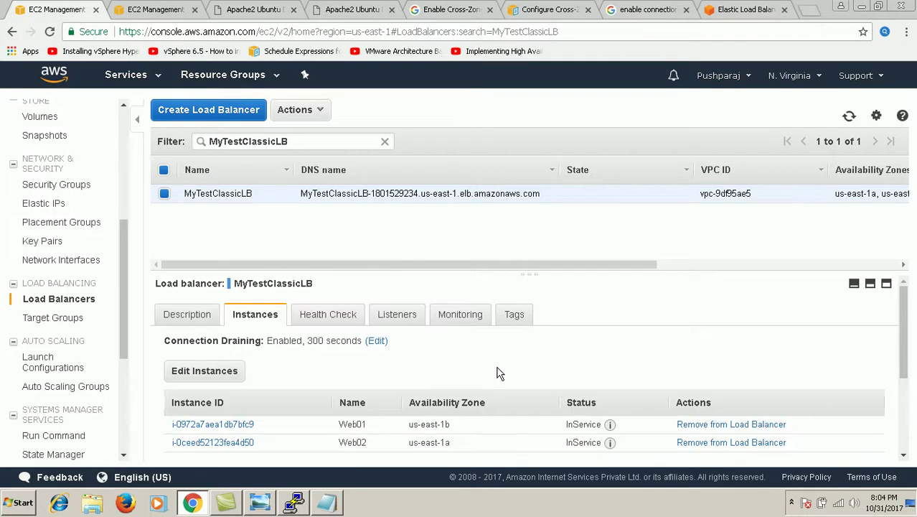
pyautogui.scroll(-1, 499, 373)
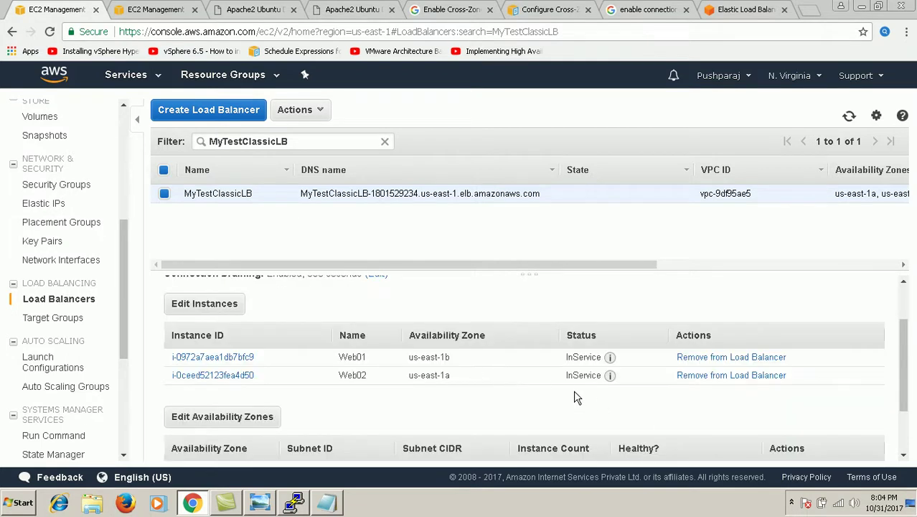
pyautogui.scroll(2, 574, 396)
pyautogui.scroll(-2, 574, 396)
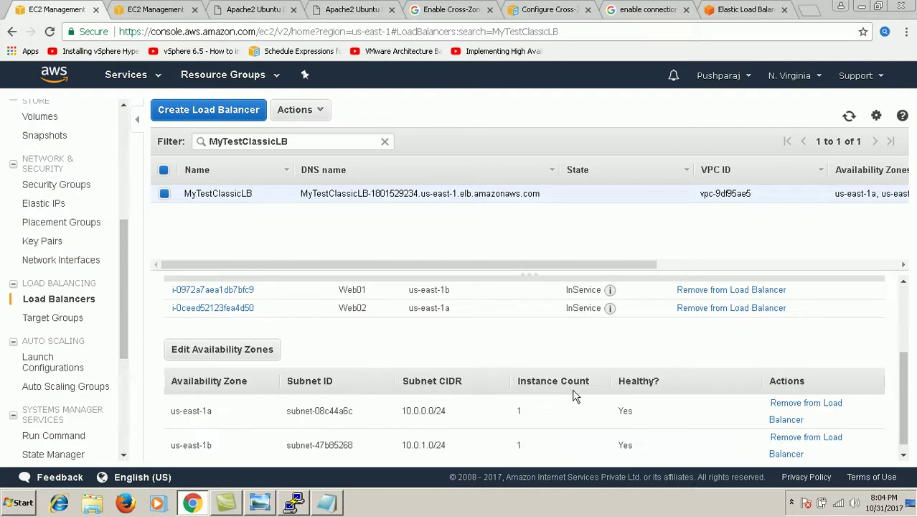
pyautogui.scroll(-1, 574, 396)
pyautogui.scroll(3, 574, 396)
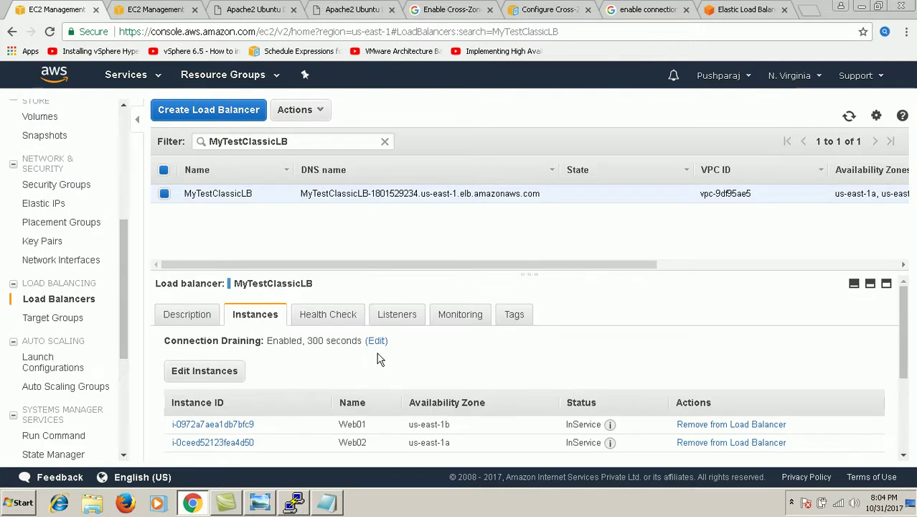
# - Copy the DNS name from the MyTestClassicLB description, leaving out the record type
pyautogui.click(197, 319)
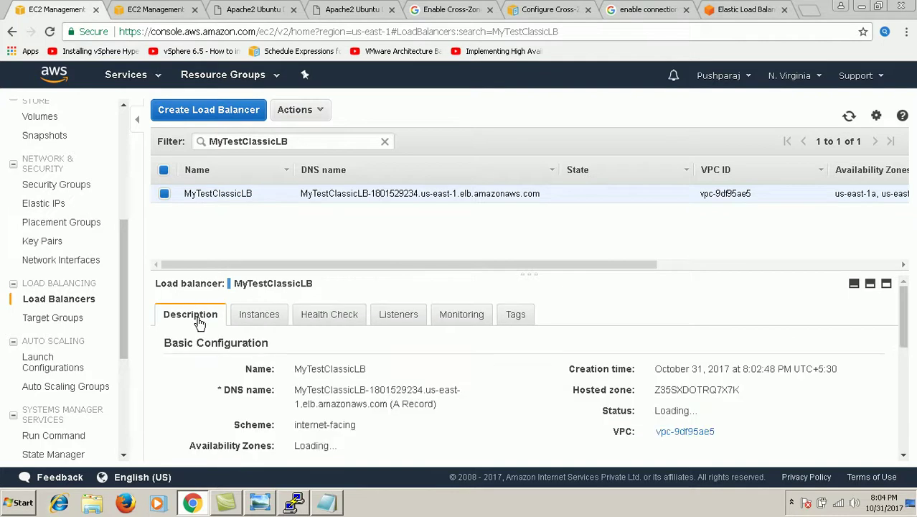
pyautogui.moveTo(295, 389); pyautogui.dragTo(388, 405)
pyautogui.rightClick(376, 405)
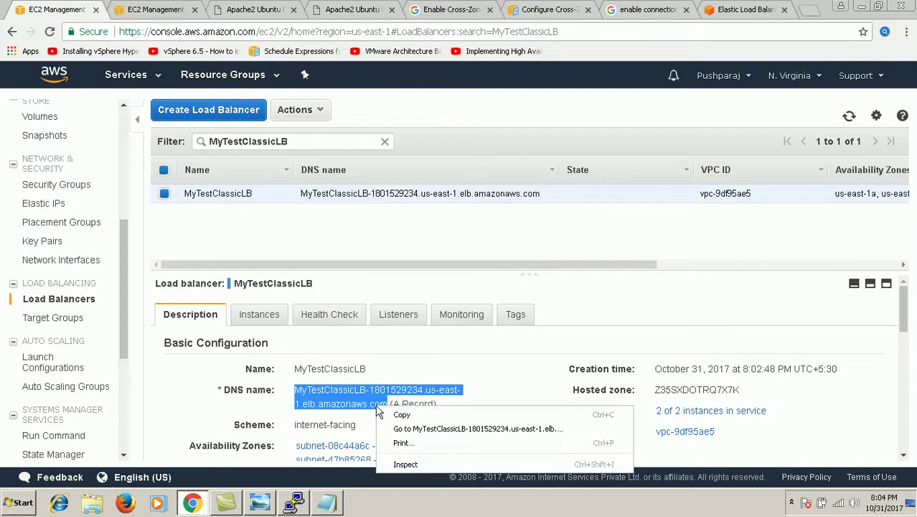
pyautogui.click(392, 414)
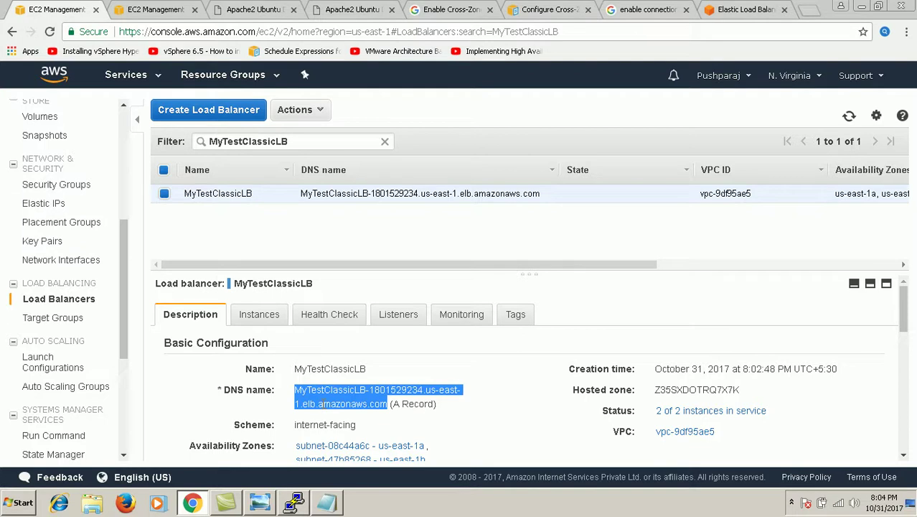
# - Load the copied DNS name in a new incognito window and highlight the served page's heading
pyautogui.hotkey('ctrl', 'shift', 'n')
pyautogui.hotkey('ctrl', 'v')
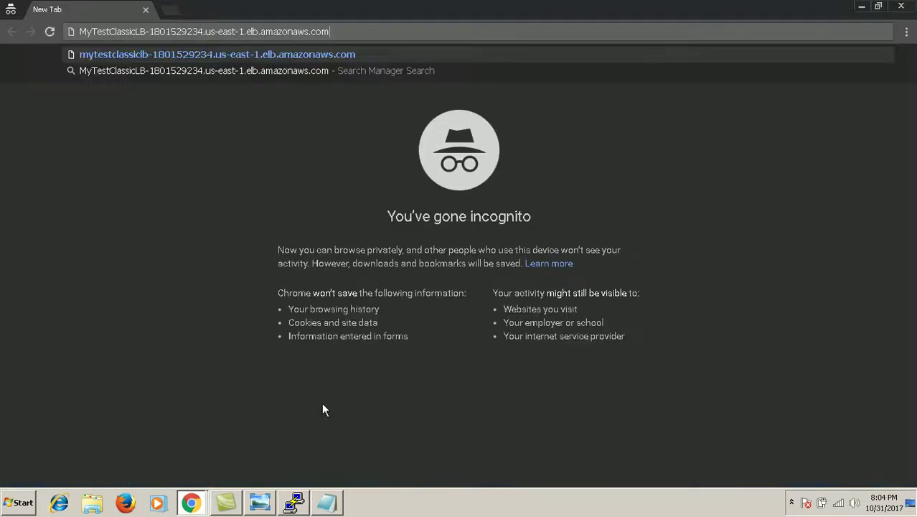
pyautogui.press('Return')
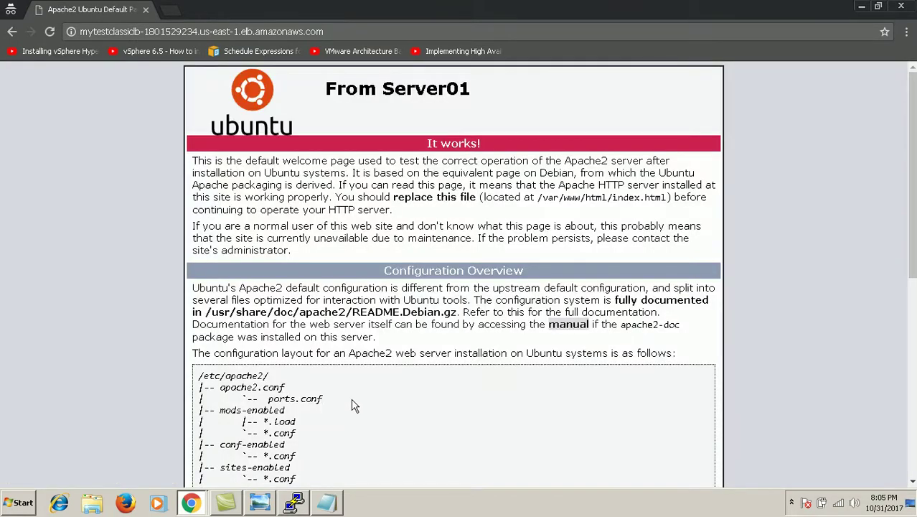
pyautogui.moveTo(489, 100); pyautogui.dragTo(330, 98)
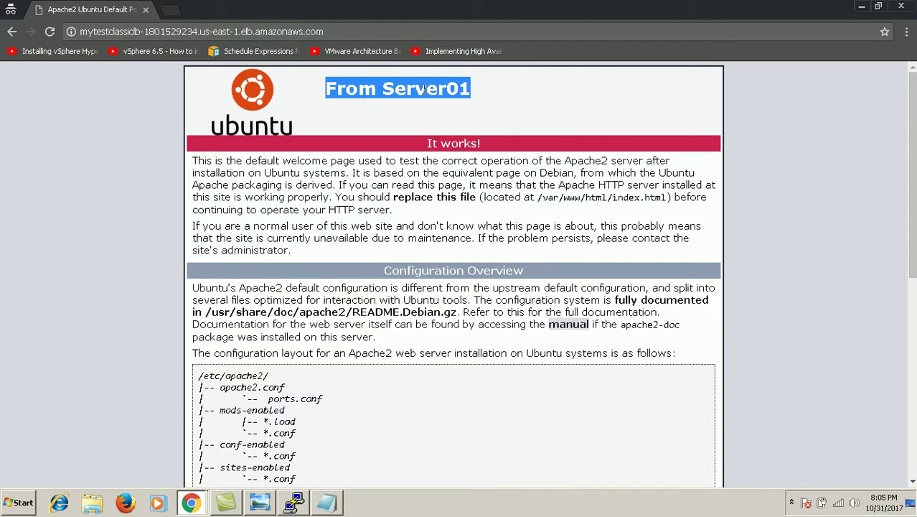
pyautogui.click(356, 31)
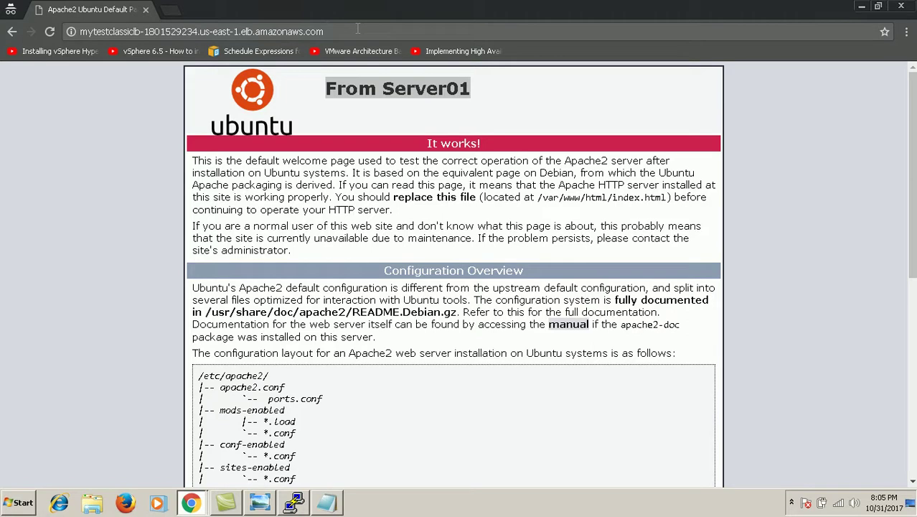
pyautogui.rightClick(357, 31)
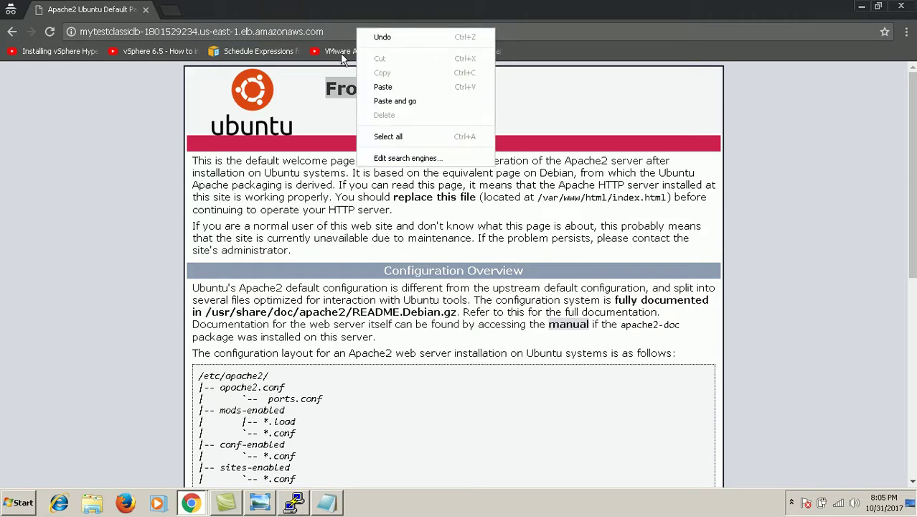
pyautogui.click(345, 29)
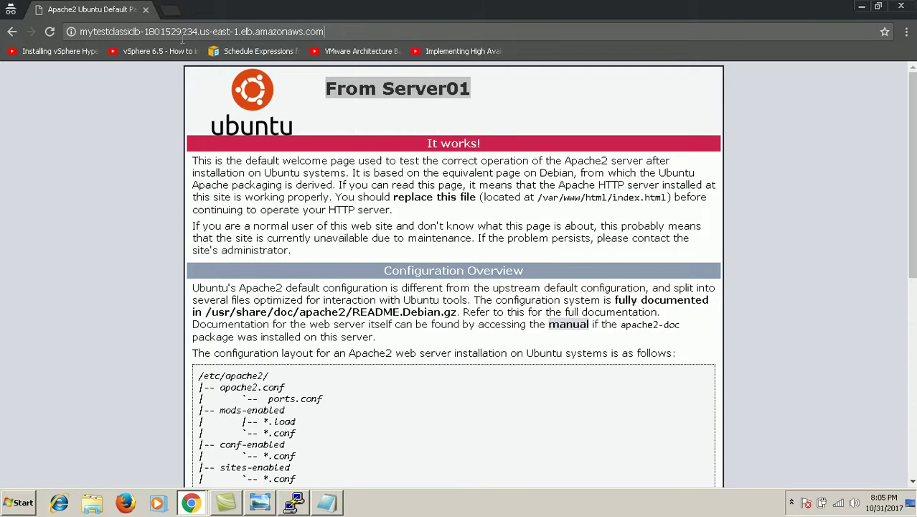
# - Reload the load balancer's page several times and highlight its heading to check which web server responds
pyautogui.click(50, 32)
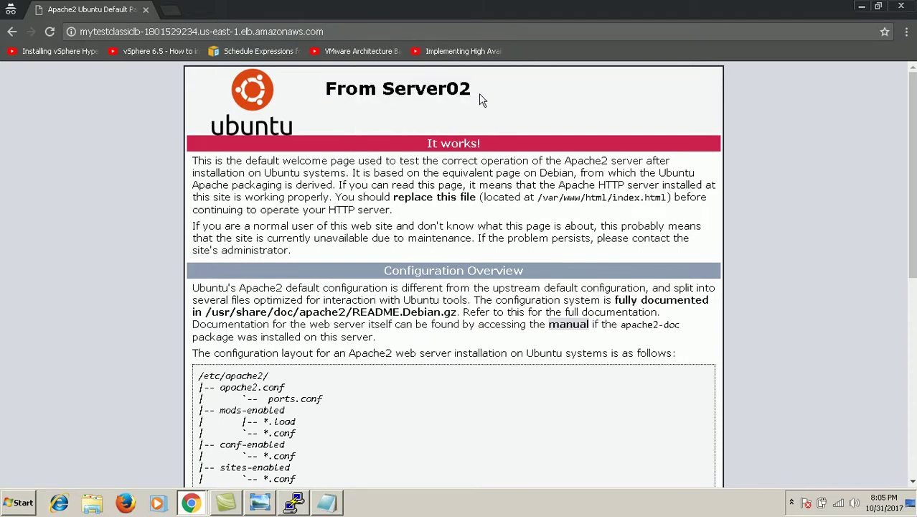
pyautogui.doubleClick(426, 88)
pyautogui.click(50, 31)
pyautogui.click(50, 31)
# - Minimize the incognito window and switch to the load_balancer.png diagram in Windows Photo Viewer
pyautogui.click(860, 7)
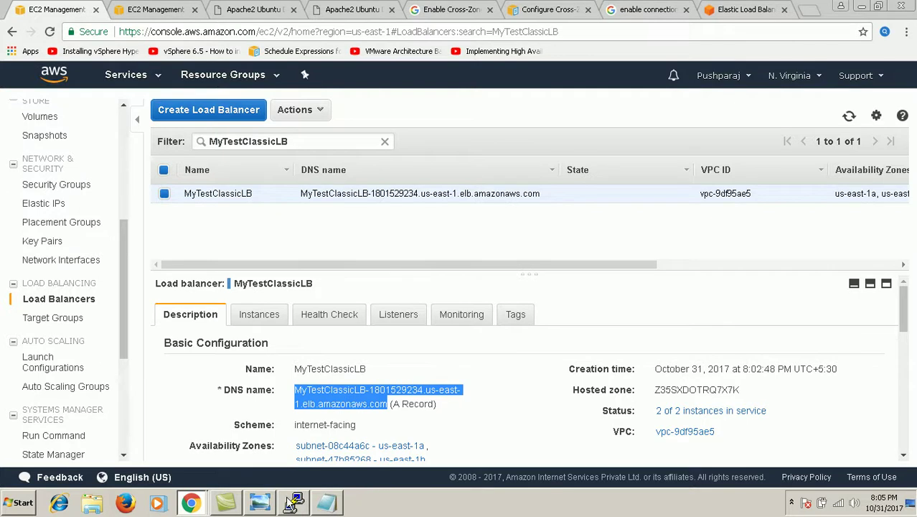
pyautogui.click(263, 502)
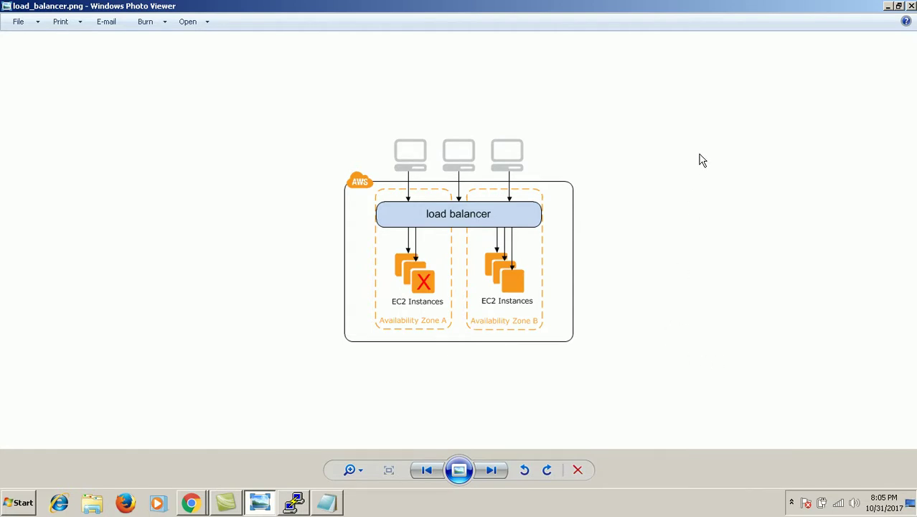
pyautogui.click(791, 502)
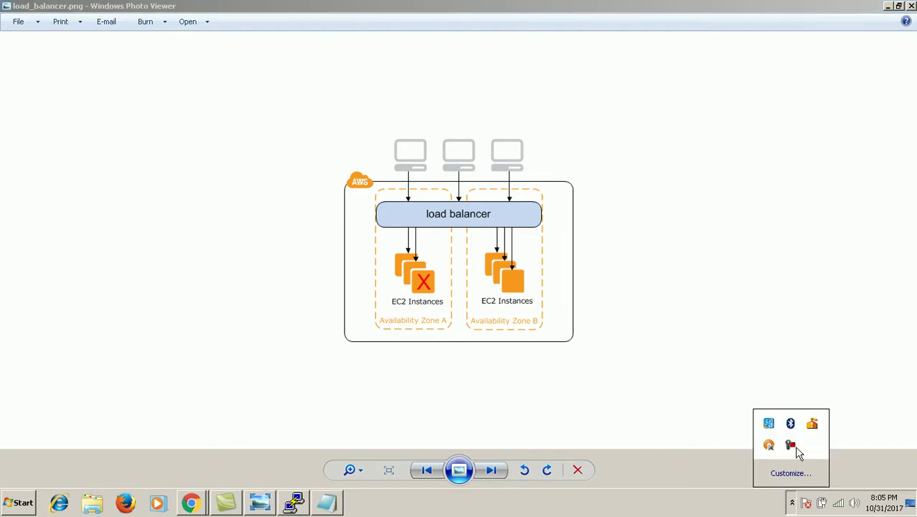